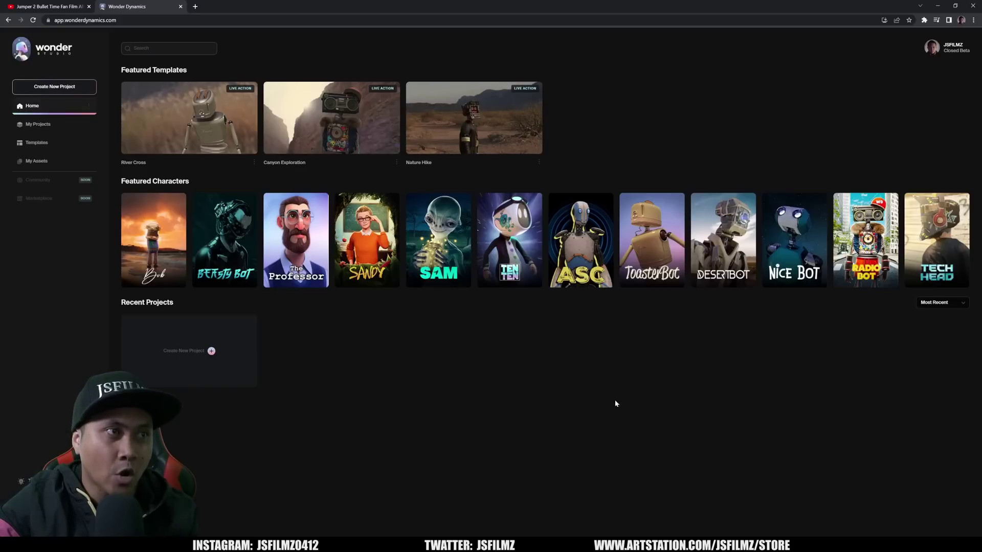
# Create a new Live Action project in Wonder Studio
pyautogui.click(189, 355)
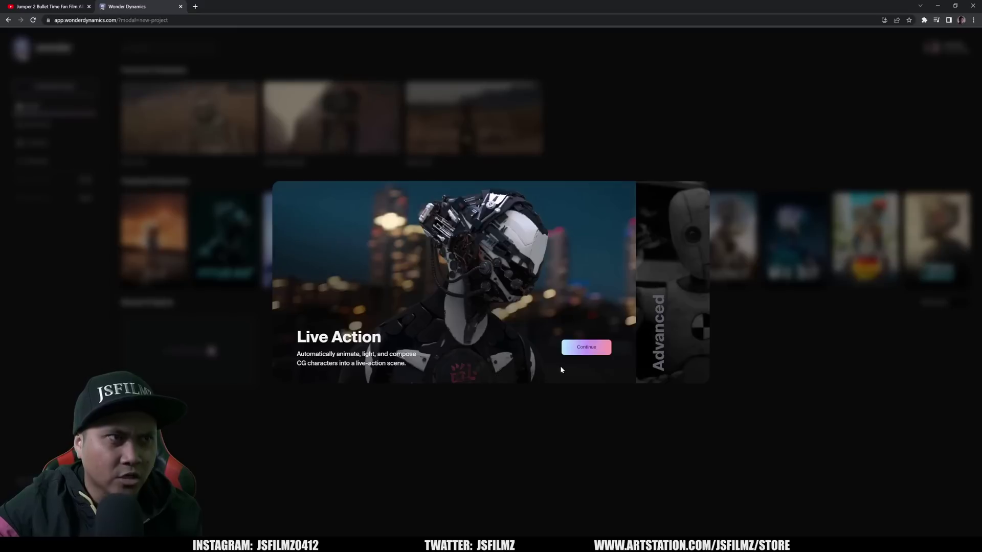
pyautogui.click(575, 350)
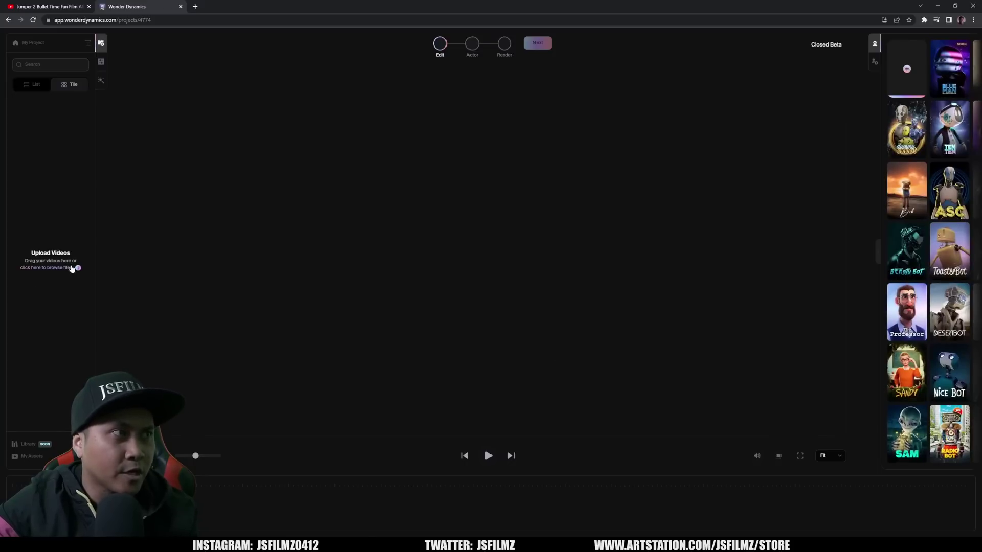
# Upload the Olive Trees walking video from Downloads and drag it into the viewer and timeline
pyautogui.click(37, 268)
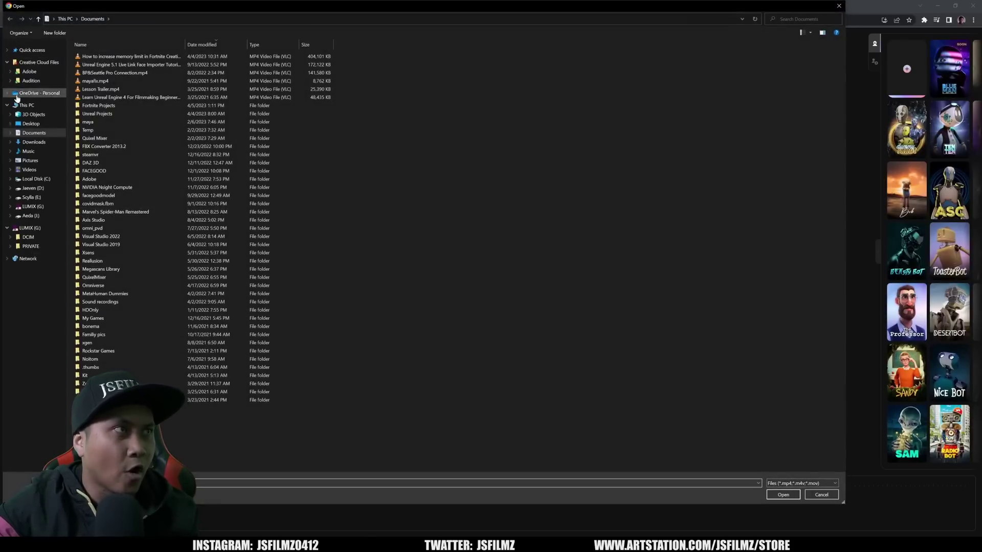
pyautogui.click(46, 142)
pyautogui.click(123, 66)
pyautogui.doubleClick(123, 66)
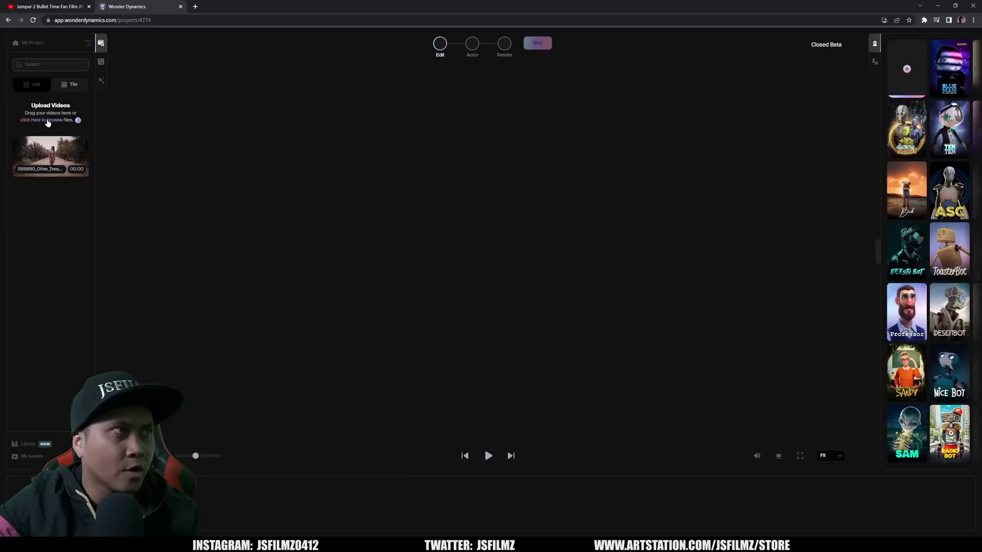
pyautogui.moveTo(57, 148); pyautogui.dragTo(353, 266)
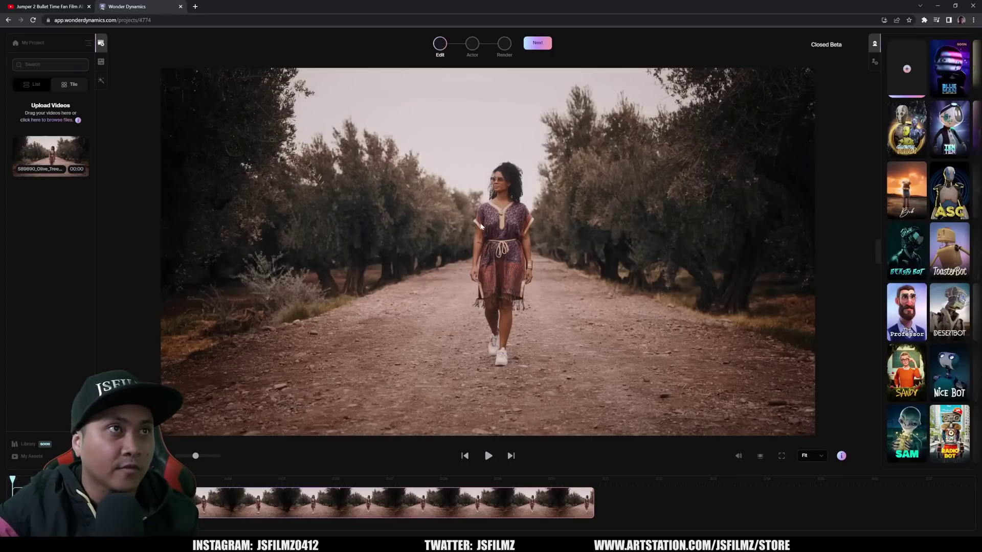
# Scan the frame, pick the walking woman as Actor 1, and drag Beasty Bot onto her
pyautogui.click(536, 44)
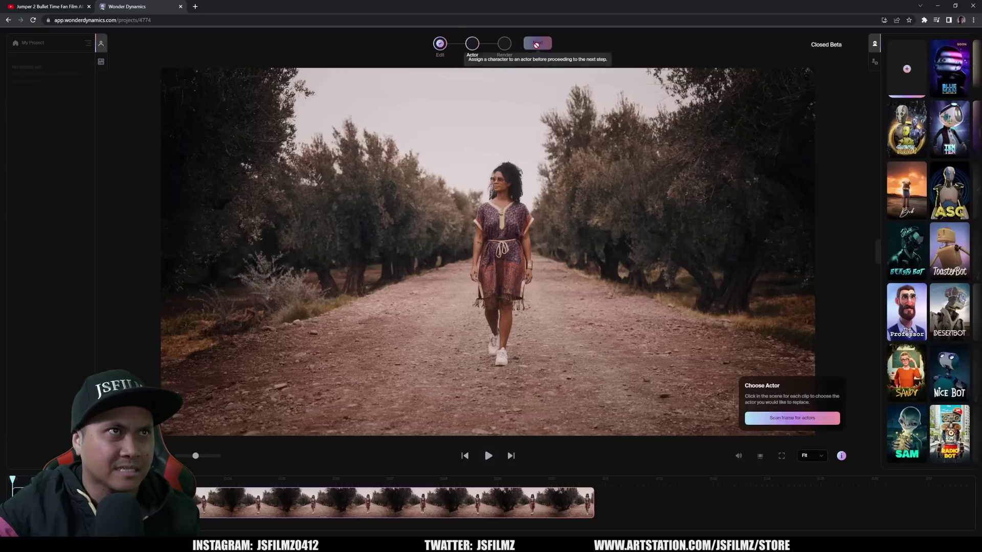
pyautogui.click(766, 418)
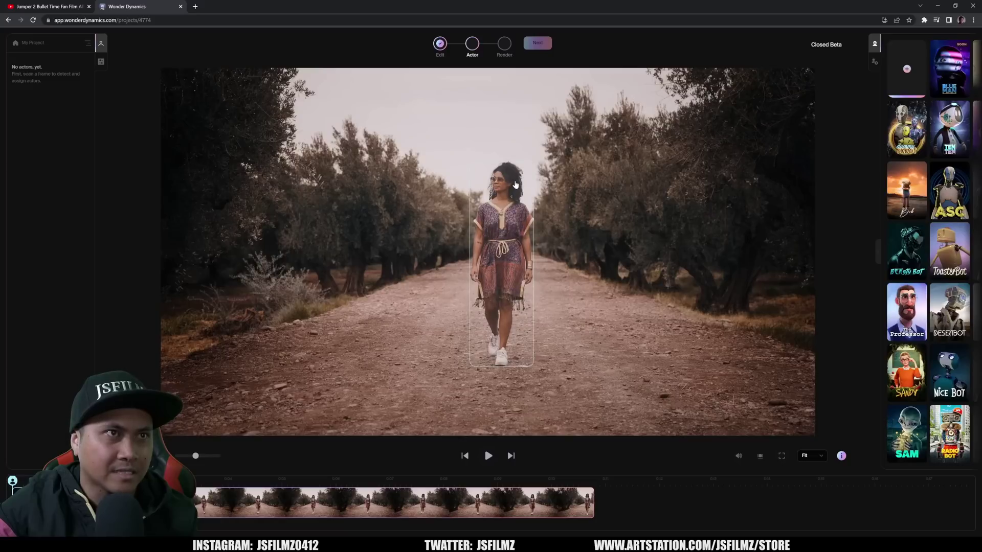
pyautogui.click(508, 193)
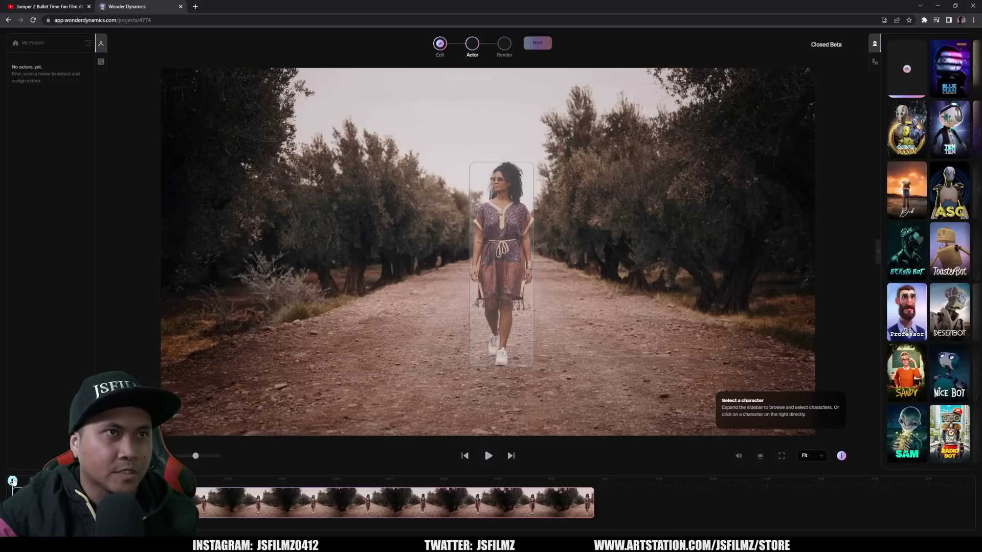
pyautogui.click(304, 339)
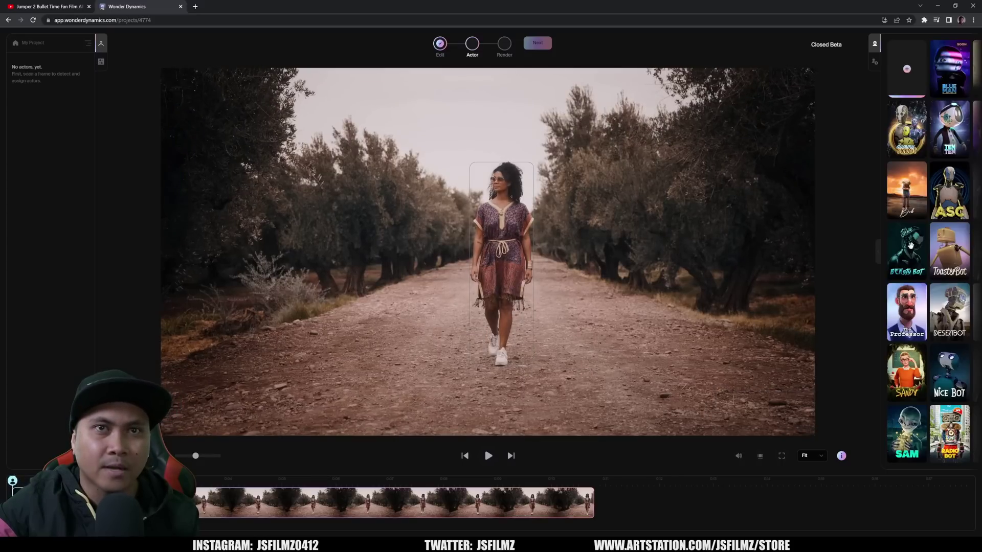
pyautogui.moveTo(911, 246); pyautogui.dragTo(501, 214)
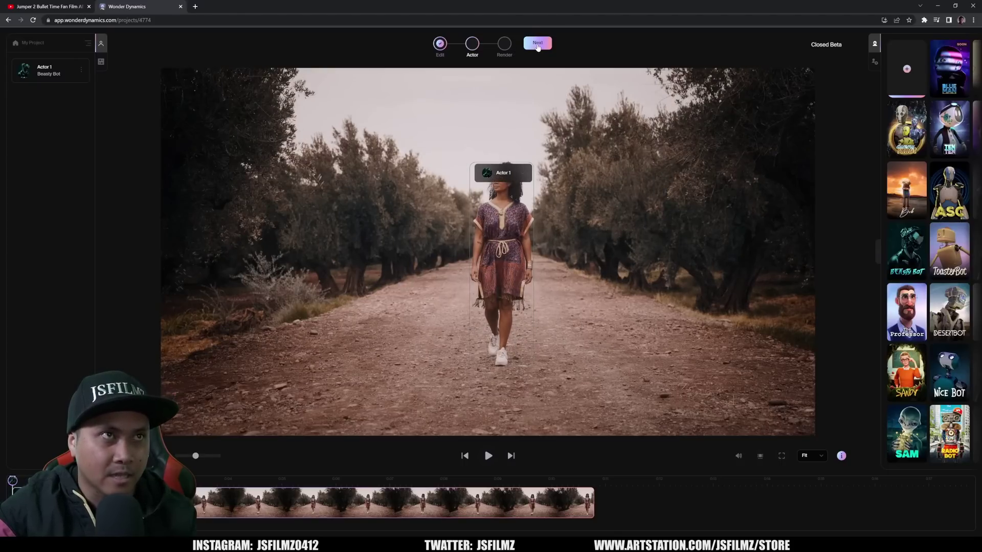
# Render at 1080p with AI MoCap, Clean Plate, Alpha Masks and Blender Scene exports enabled
pyautogui.click(537, 44)
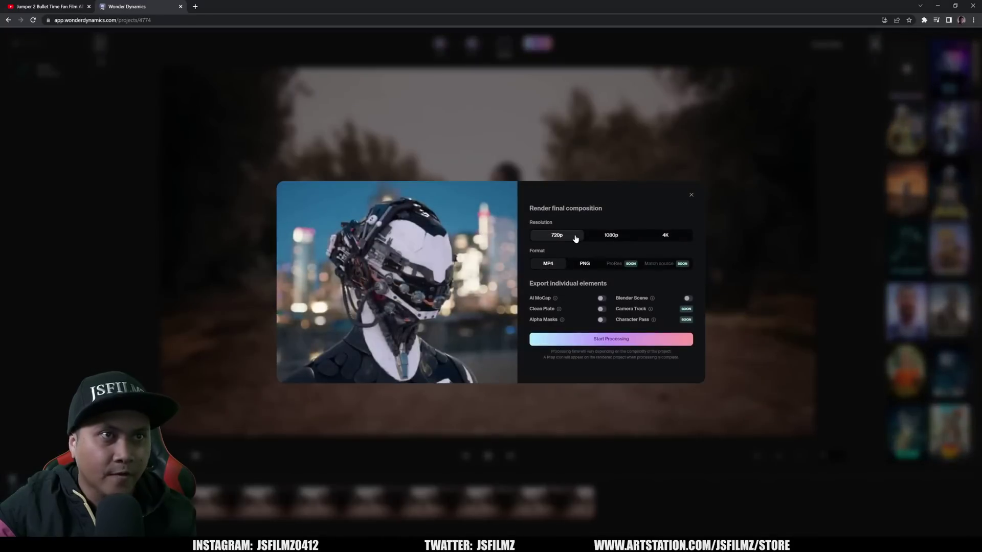
pyautogui.click(612, 238)
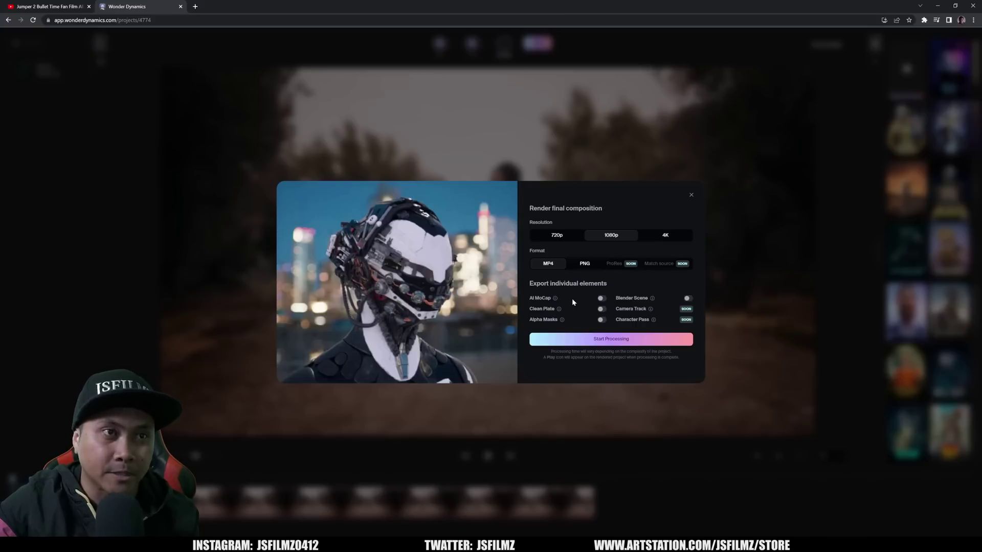
pyautogui.click(603, 300)
pyautogui.click(602, 309)
pyautogui.click(602, 320)
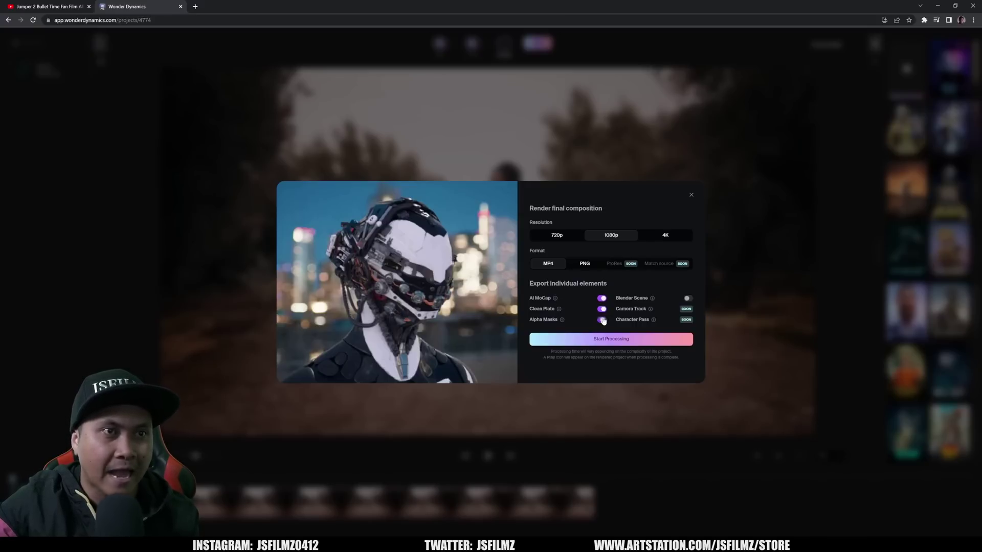
pyautogui.click(688, 298)
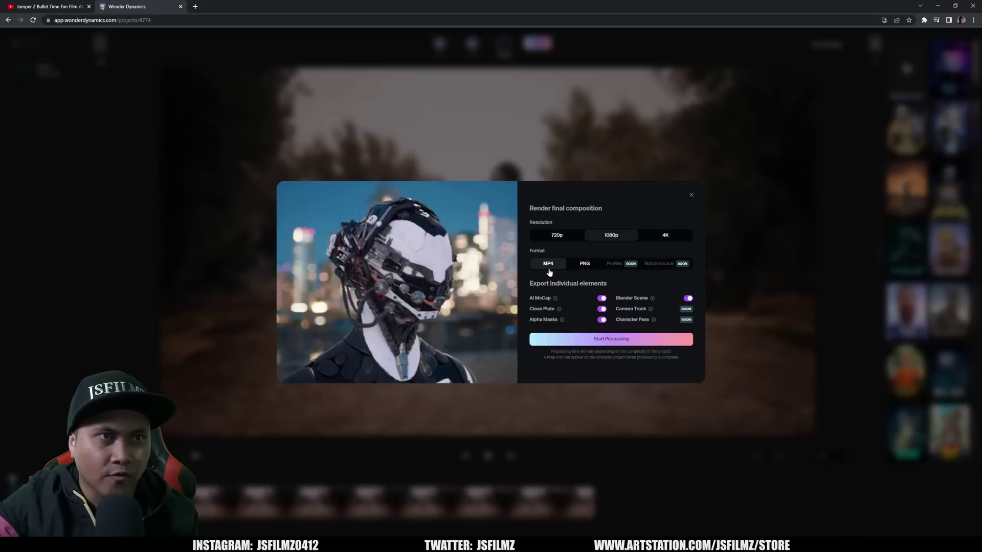
pyautogui.click(615, 343)
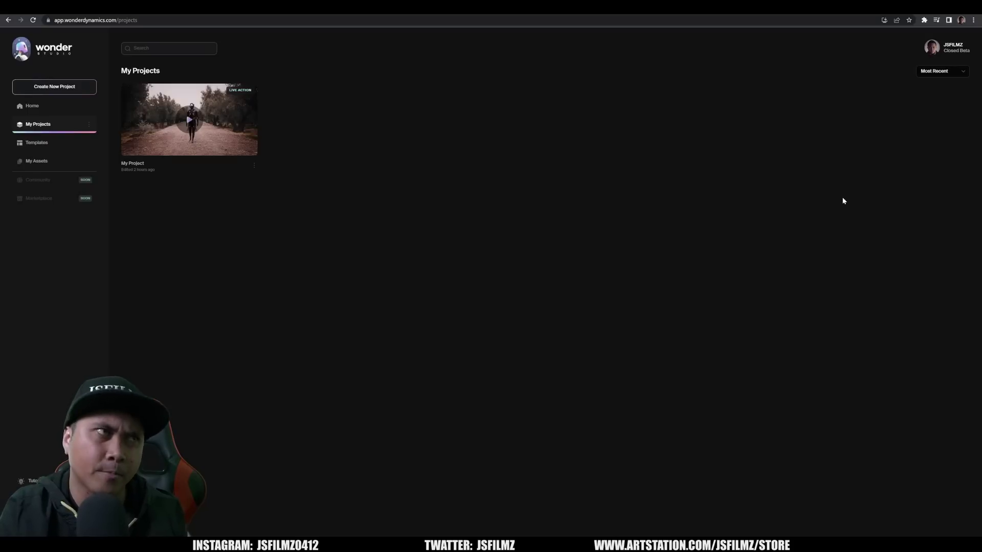
# Open the My Project thumbnail to view its rendered export preview
pyautogui.click(189, 126)
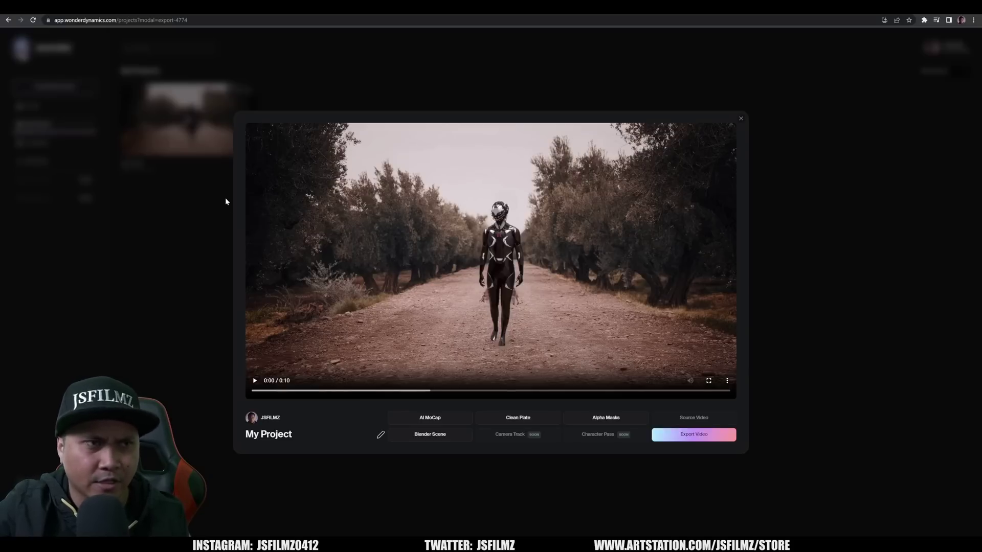
# Play and pause the rendered robot clip, stopping around 0:06 and 0:07
pyautogui.click(254, 383)
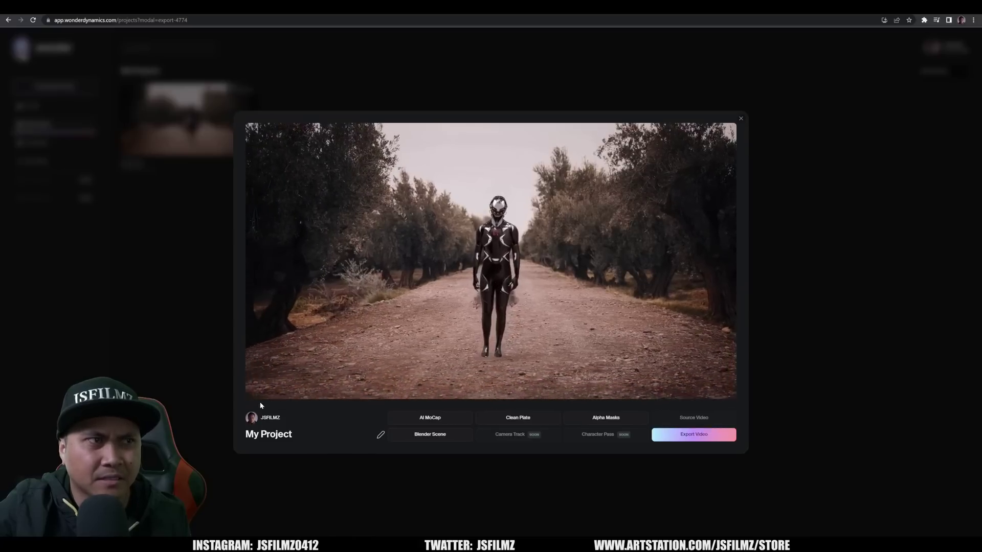
pyautogui.click(367, 348)
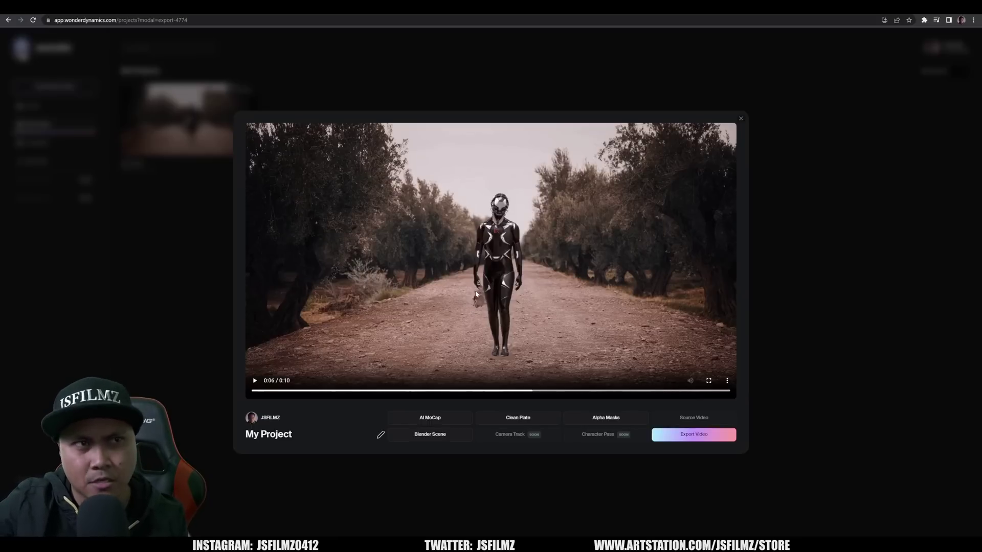
pyautogui.click(255, 381)
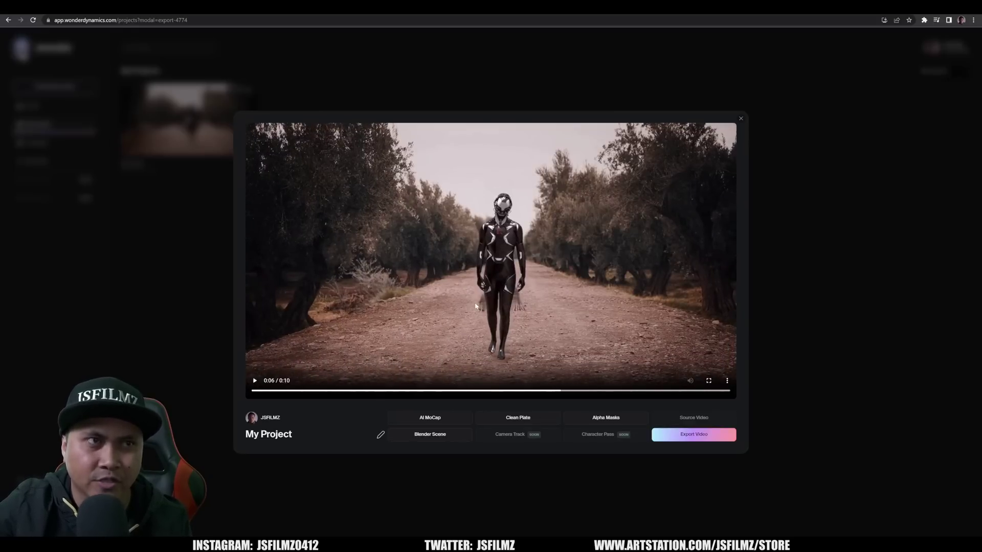
pyautogui.click(301, 374)
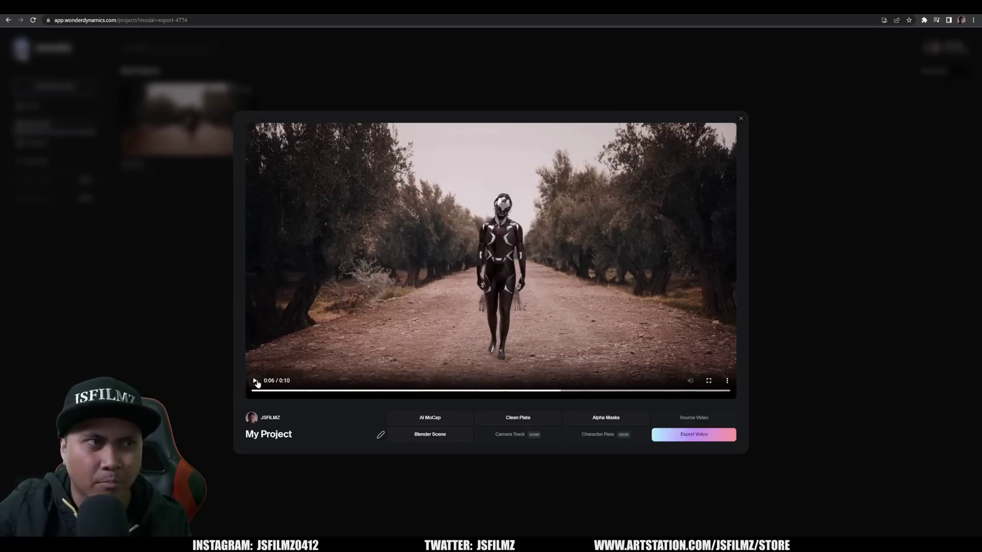
pyautogui.click(498, 301)
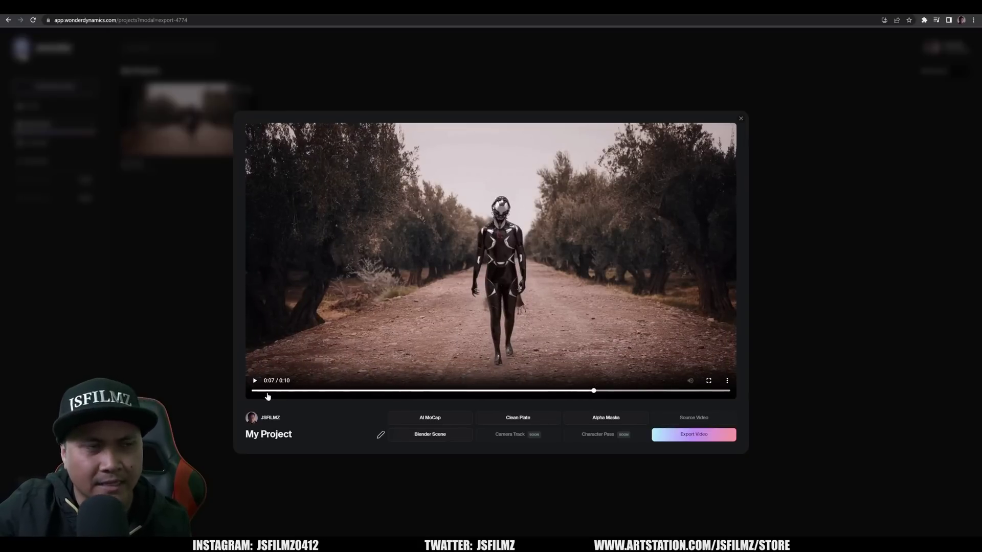
pyautogui.click(255, 382)
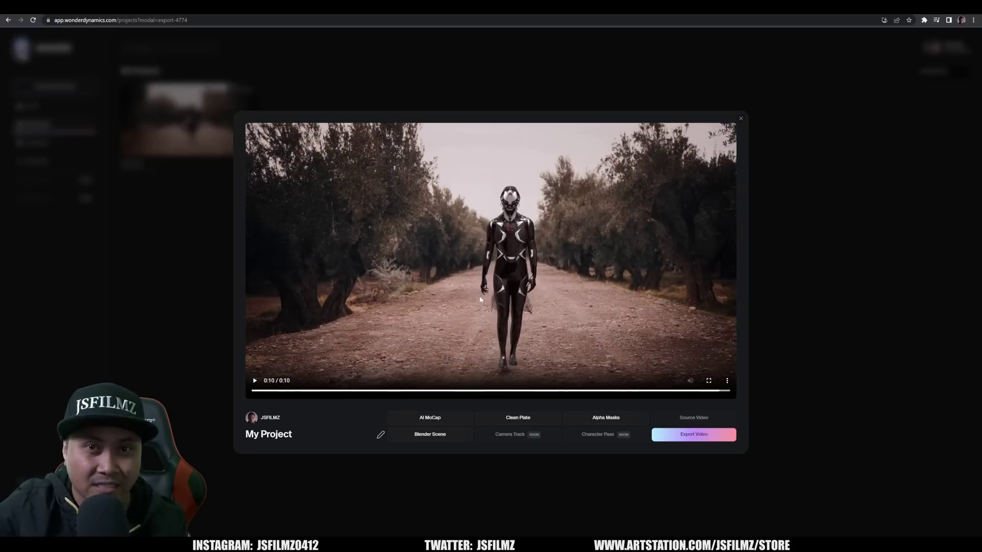
# Restart the robot clip from 0:00, pause it, then switch to the YouTube tab
pyautogui.click(256, 394)
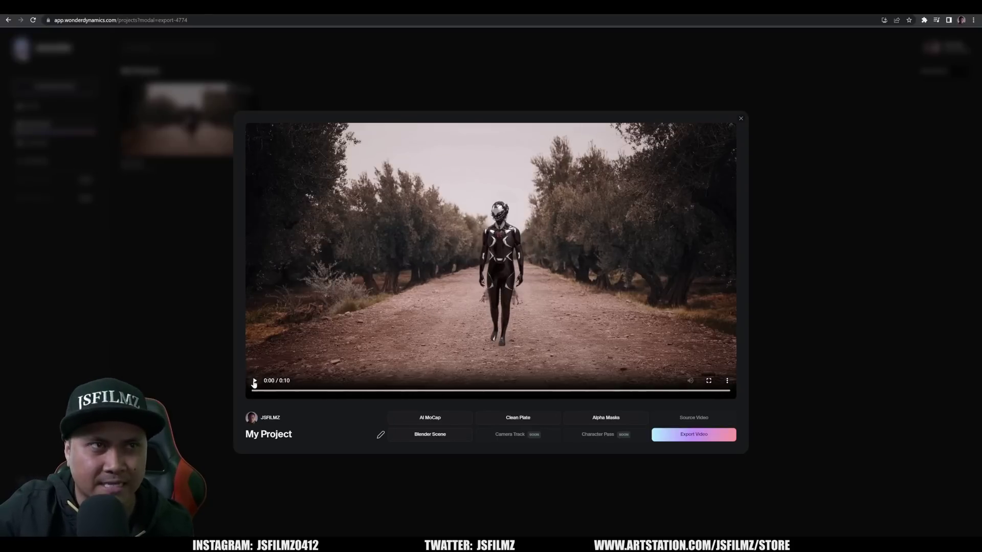
pyautogui.click(255, 383)
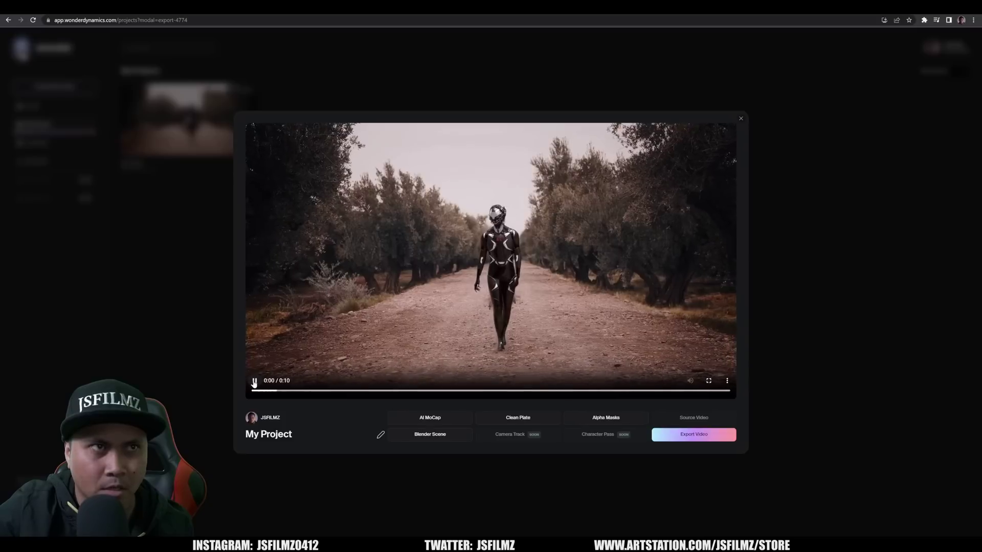
pyautogui.click(254, 383)
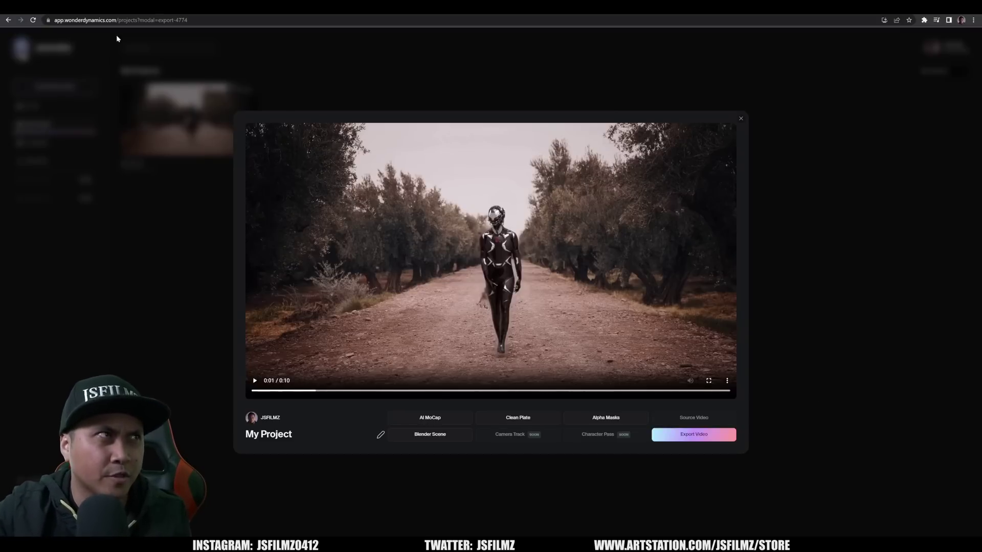
pyautogui.click(46, 7)
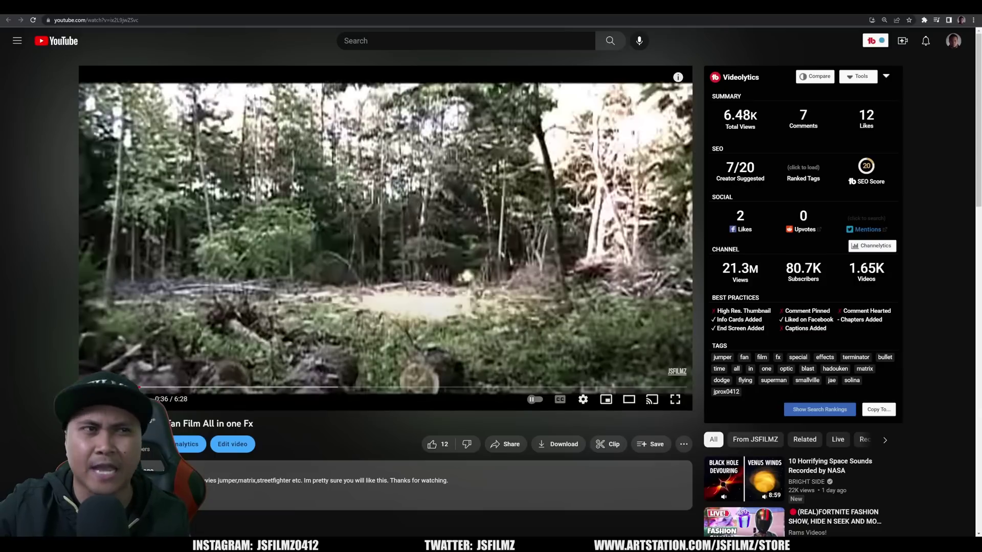
# Open the player's Quality settings on the fan film, then dismiss them
pyautogui.click(583, 400)
pyautogui.click(611, 374)
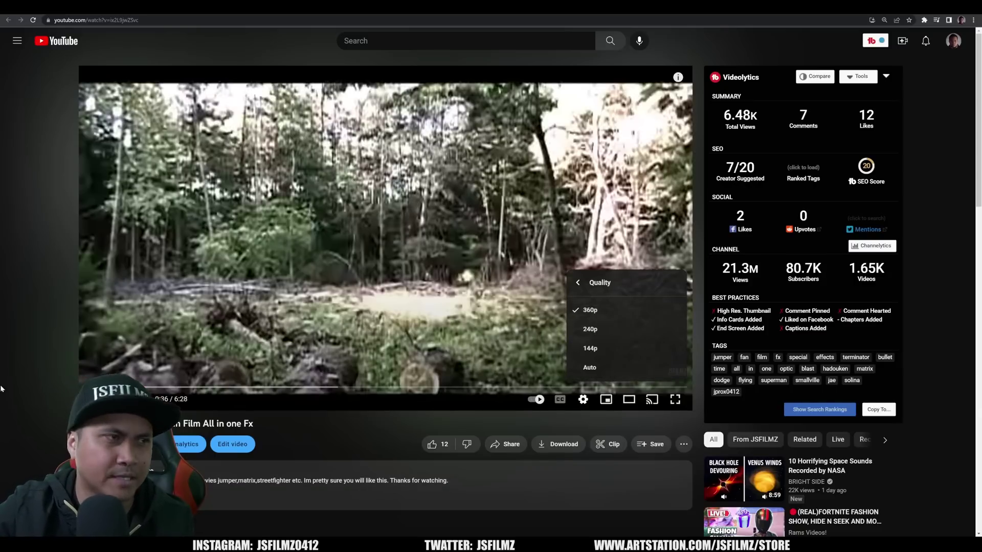
pyautogui.click(536, 399)
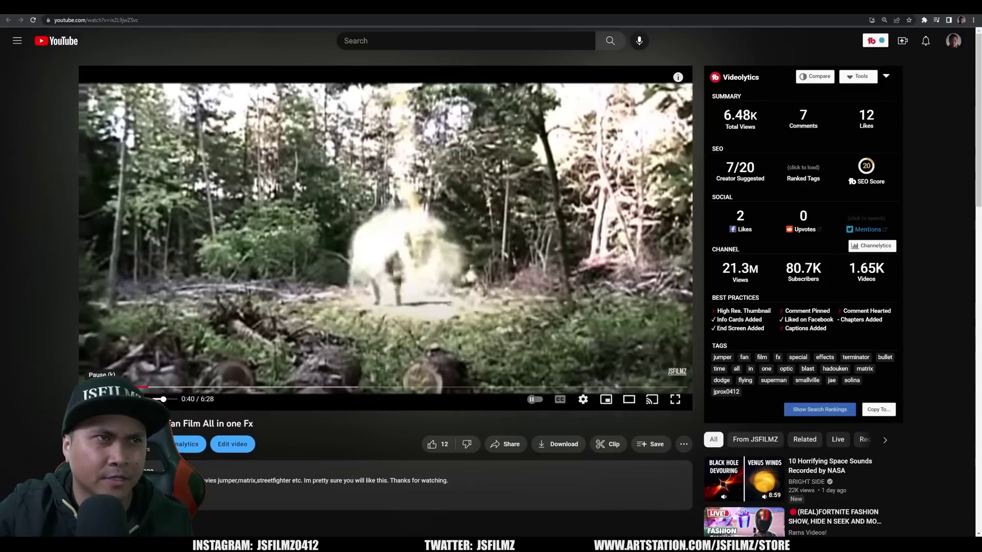
# Pause and resume the fan film, then seek back from 0:49 to about 0:40
pyautogui.click(93, 399)
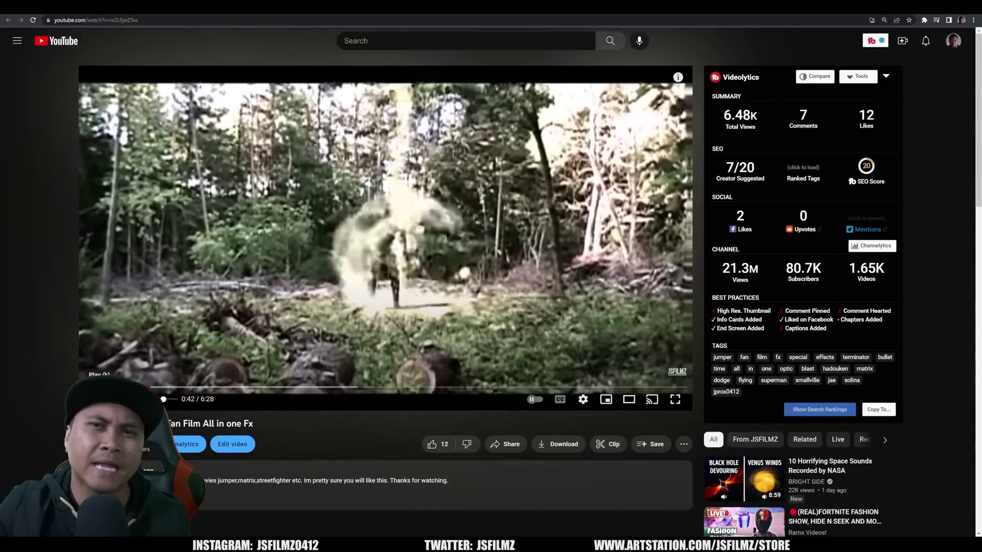
pyautogui.click(93, 399)
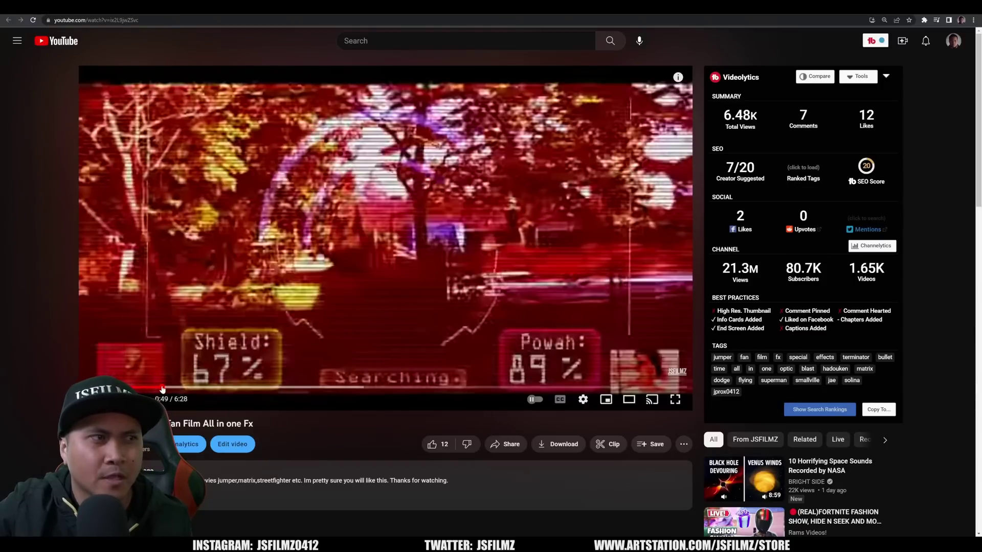
pyautogui.moveTo(162, 389); pyautogui.dragTo(157, 388)
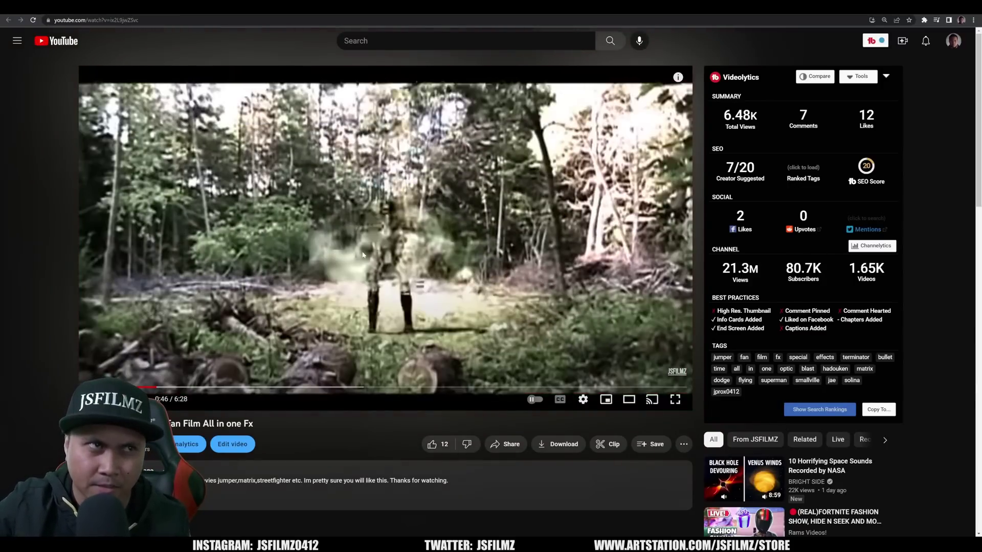
pyautogui.click(91, 399)
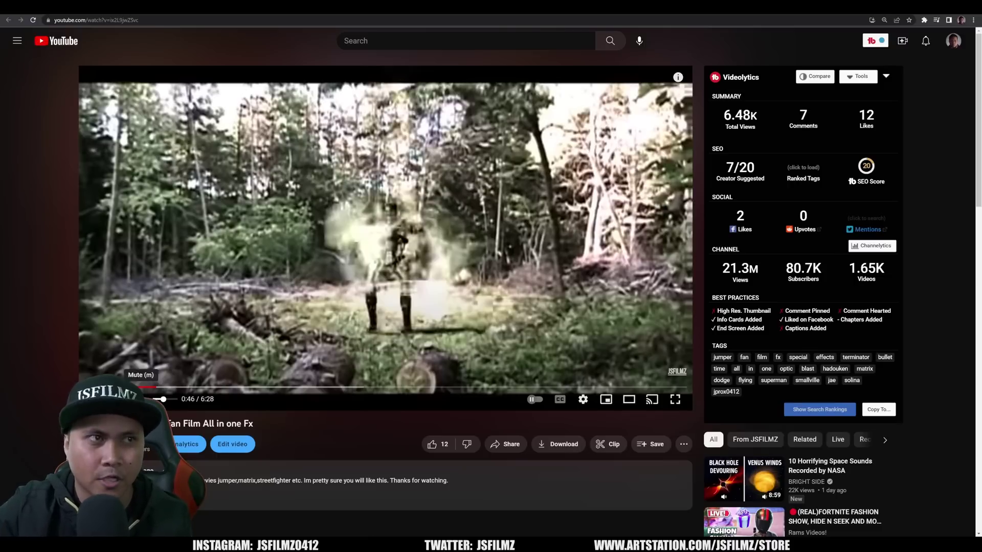
pyautogui.click(153, 388)
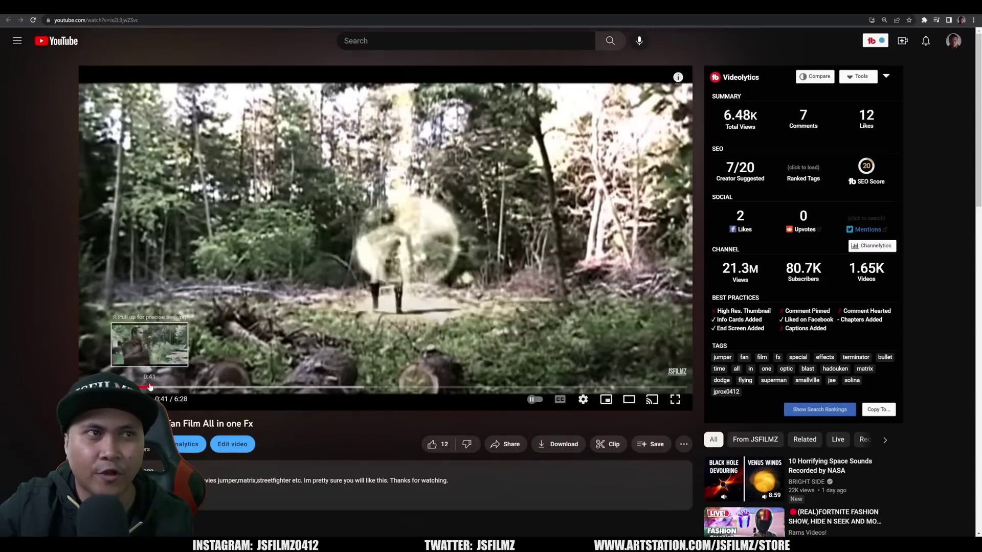
pyautogui.click(148, 388)
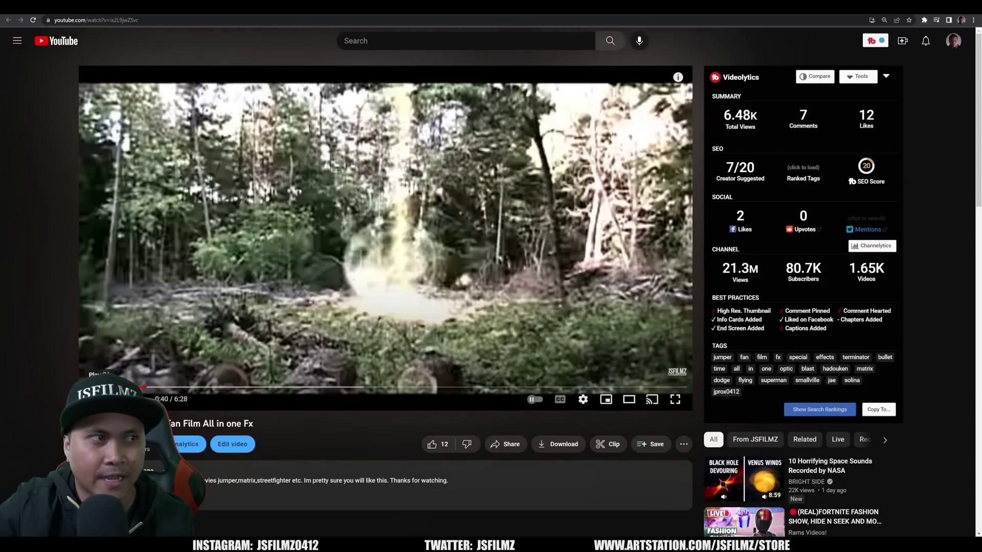